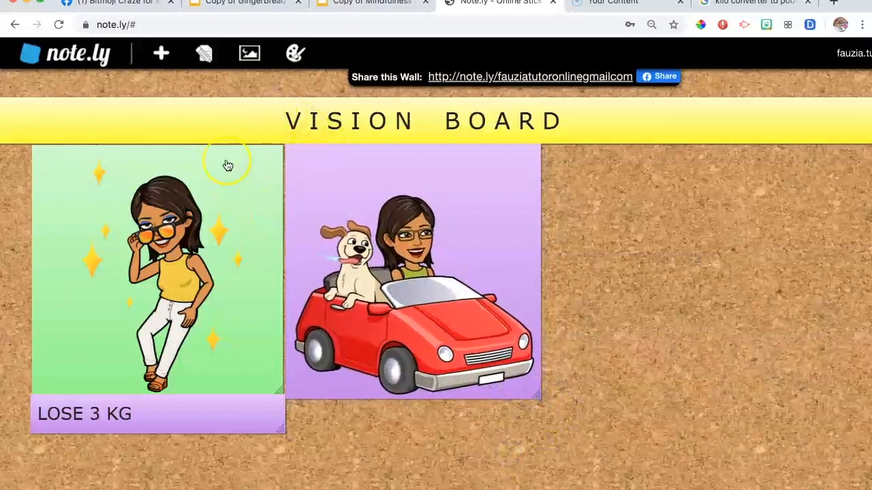
Add a new note to the vision board and color it yellow.
left_click(159, 53)
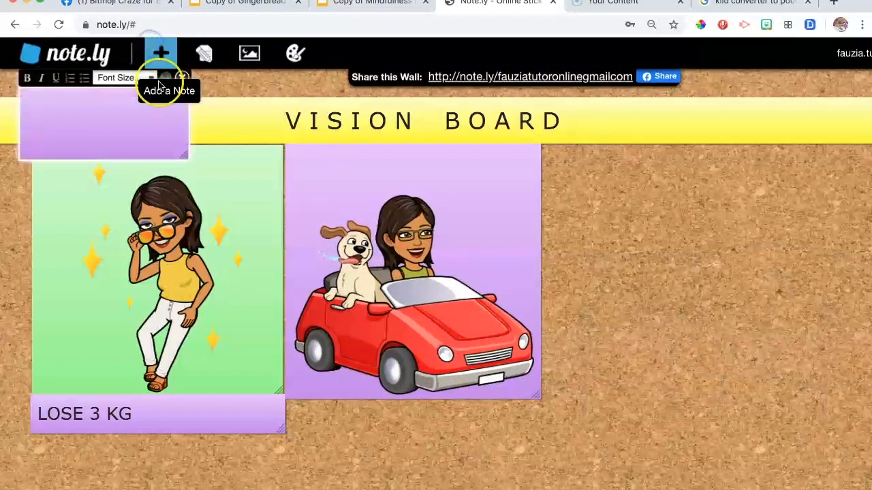
left_click(295, 53)
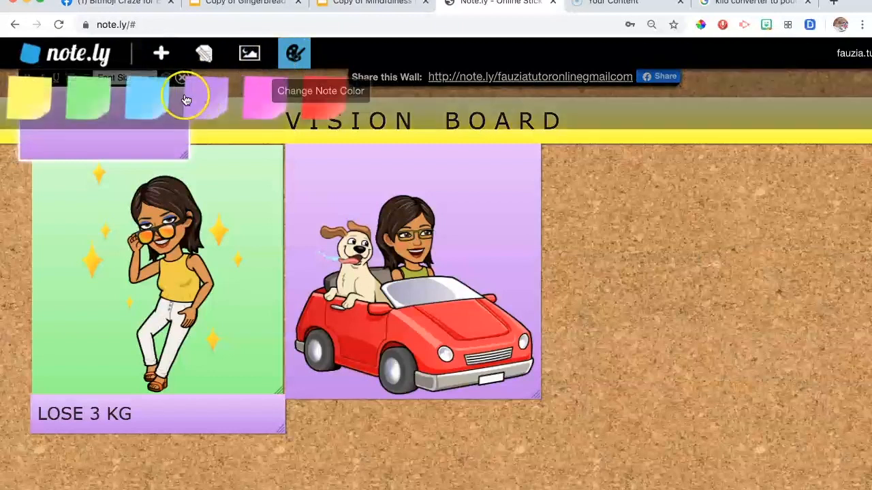
left_click(53, 96)
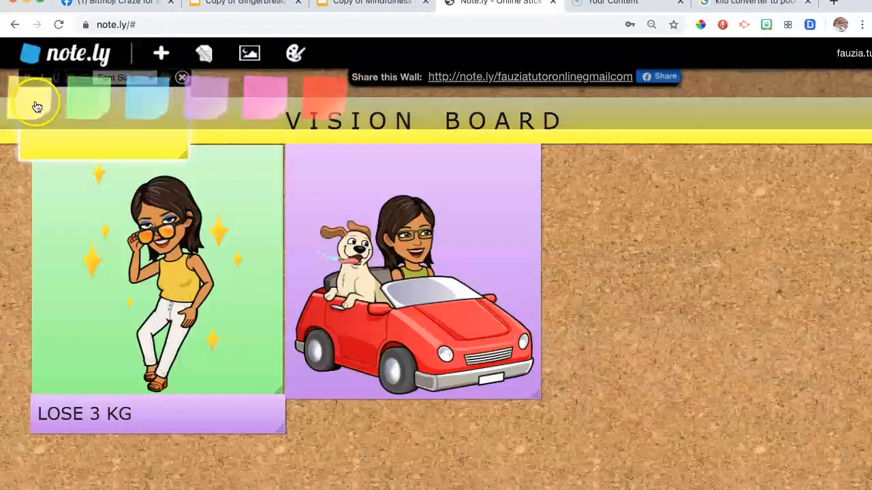
left_click(225, 273)
Place the yellow note directly beneath the car picture and resize it to a strip as wide as the picture.
left_click_drag(118, 132, 377, 422)
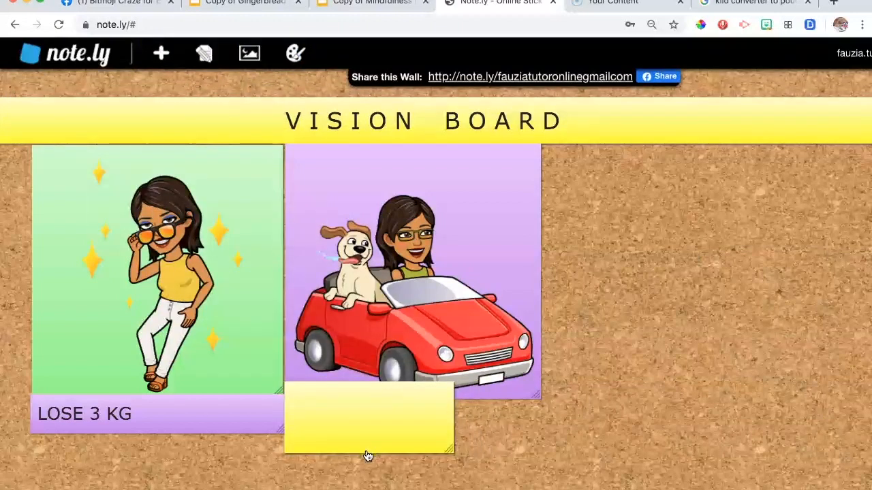
left_click_drag(367, 454, 366, 442)
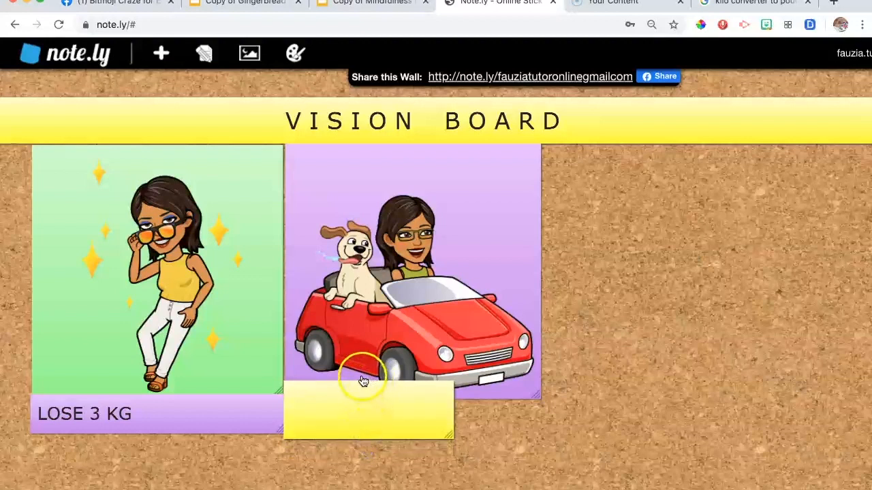
left_click_drag(354, 440, 357, 415)
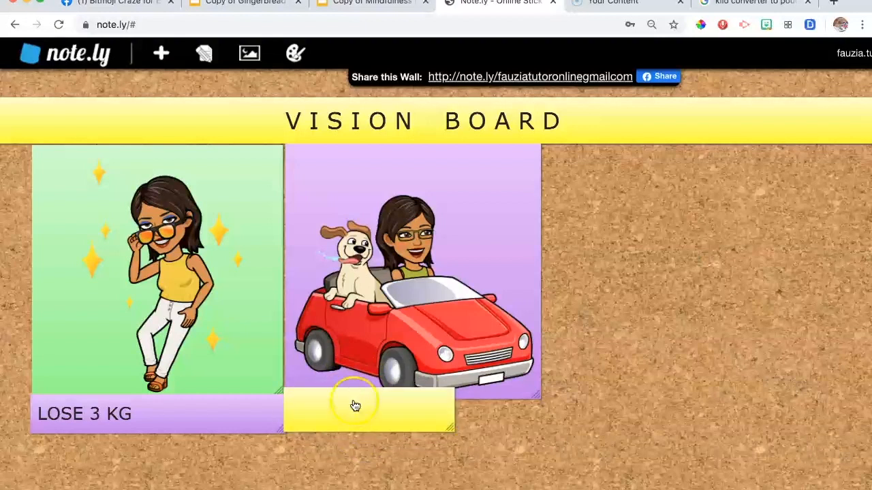
left_click_drag(451, 426, 538, 426)
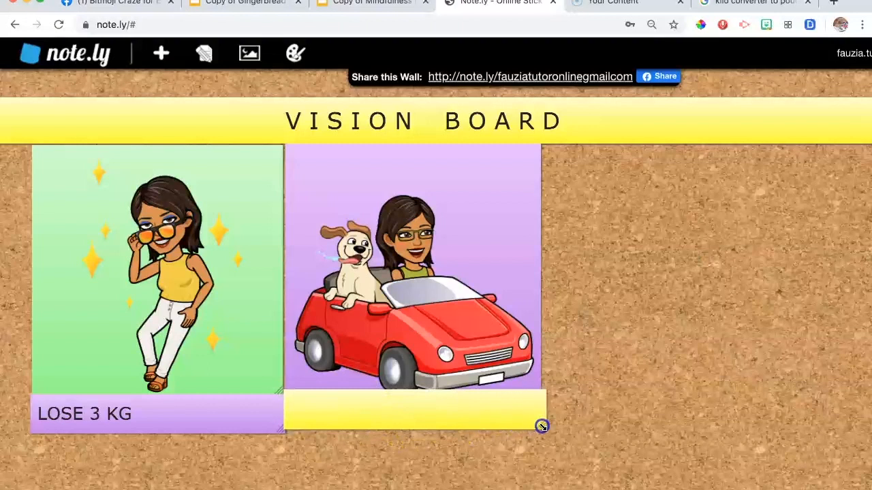
Write the caption "NEW CAR AND A DOG" in the yellow note under the car picture.
left_click(371, 409)
left_click(374, 405)
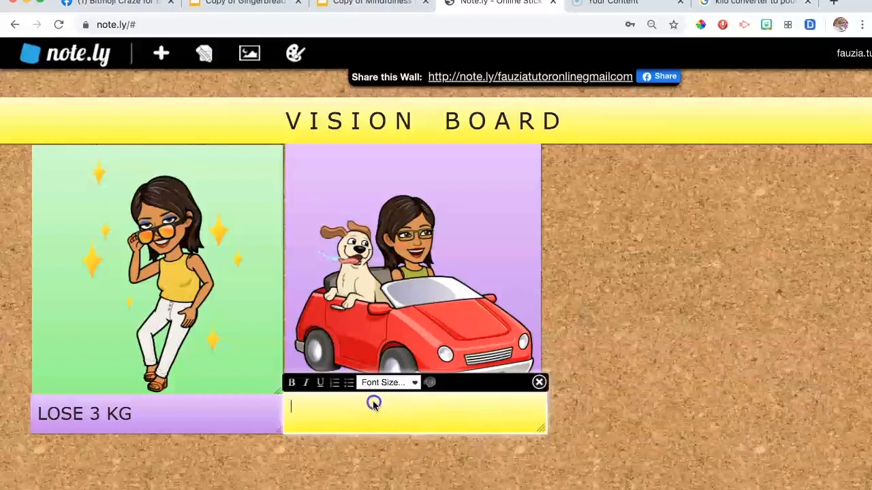
type("NE")
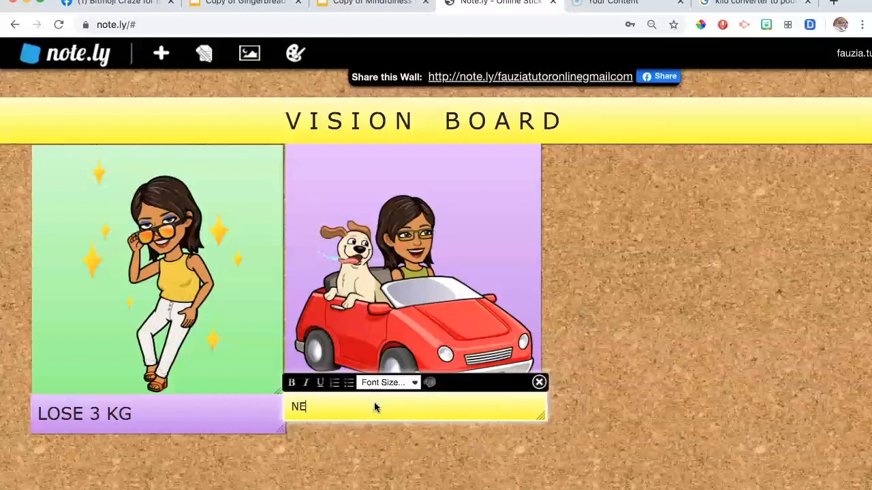
type("W CAR")
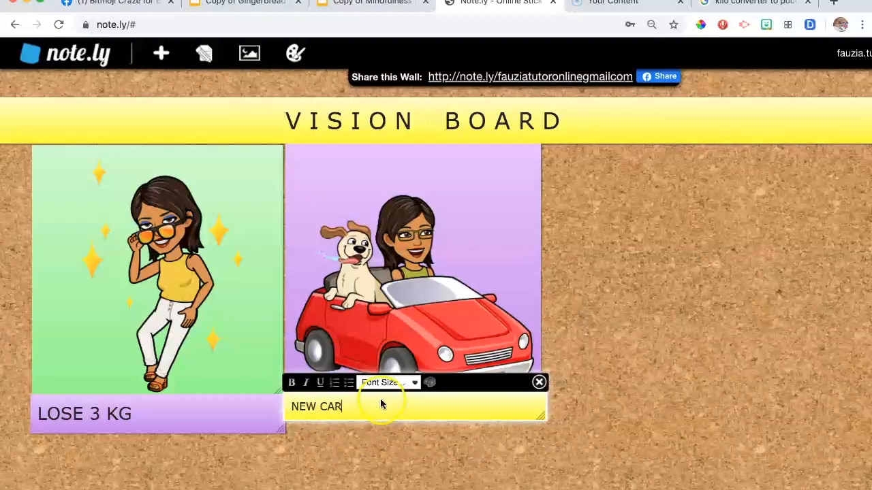
type(" AN")
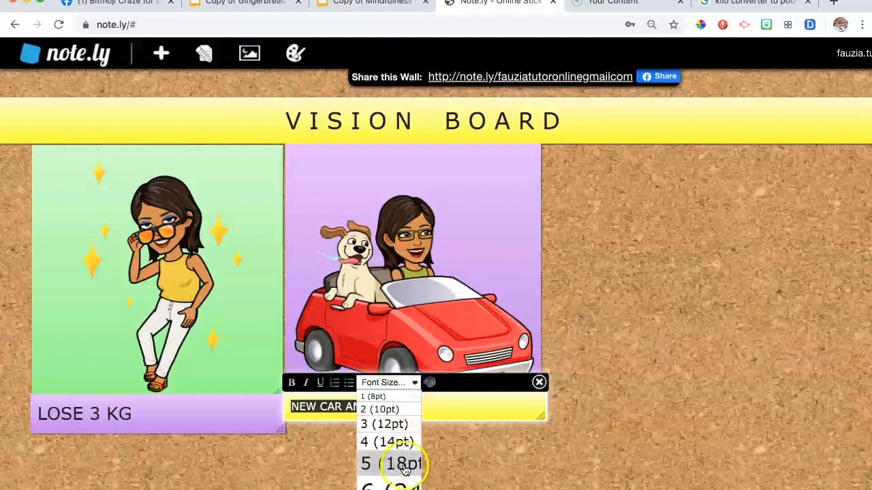
Enlarge the "NEW CAR AND A DOG" caption to a font size that still fits on one line.
left_click(408, 481)
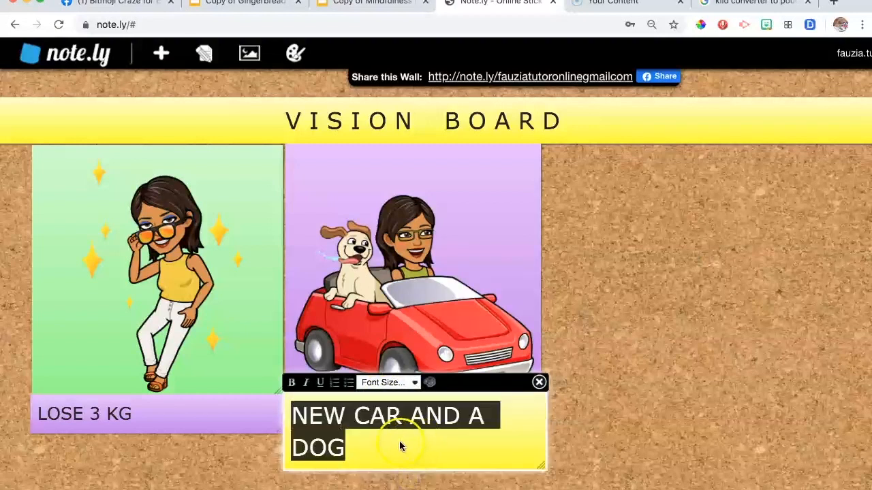
left_click(400, 445)
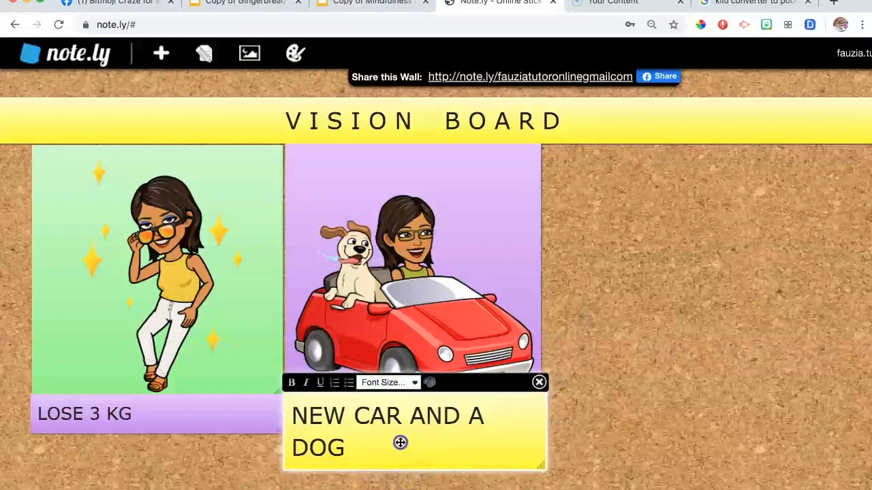
triple_click(400, 445)
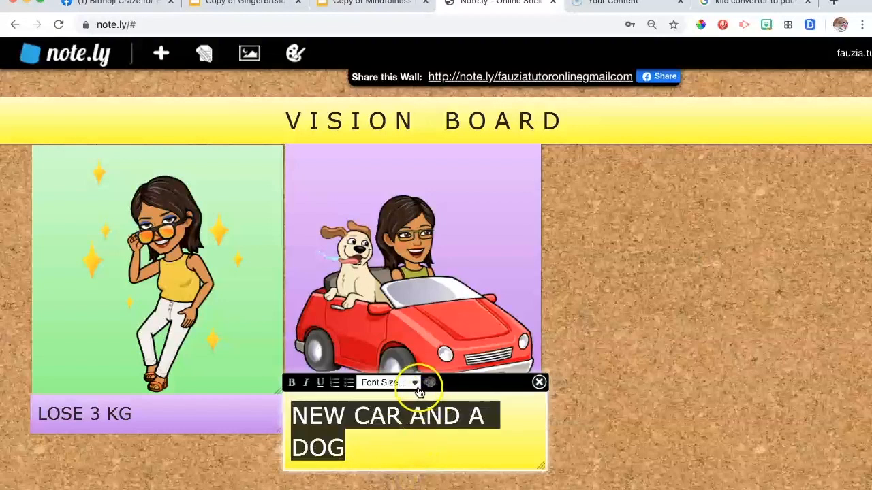
Add the beach chair Bitmoji from the message conversation on a yellow background and fit it beside the car picture.
left_click(295, 60)
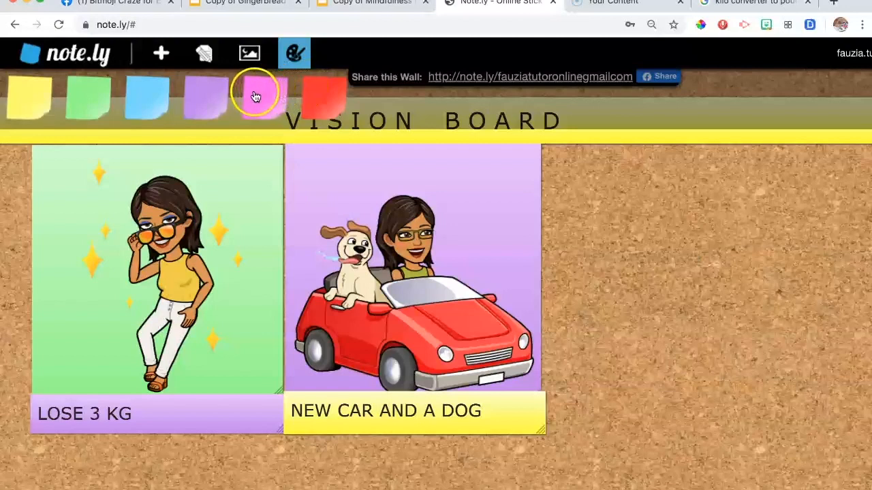
left_click(36, 106)
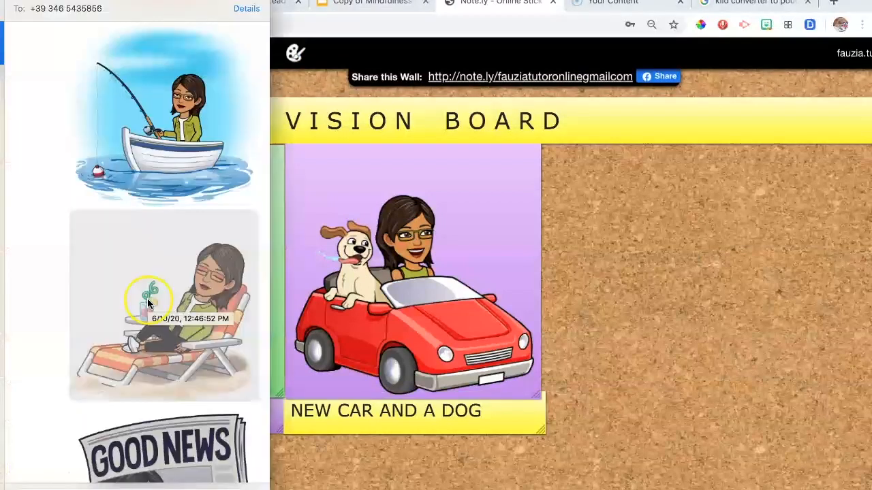
left_click_drag(148, 292, 648, 272)
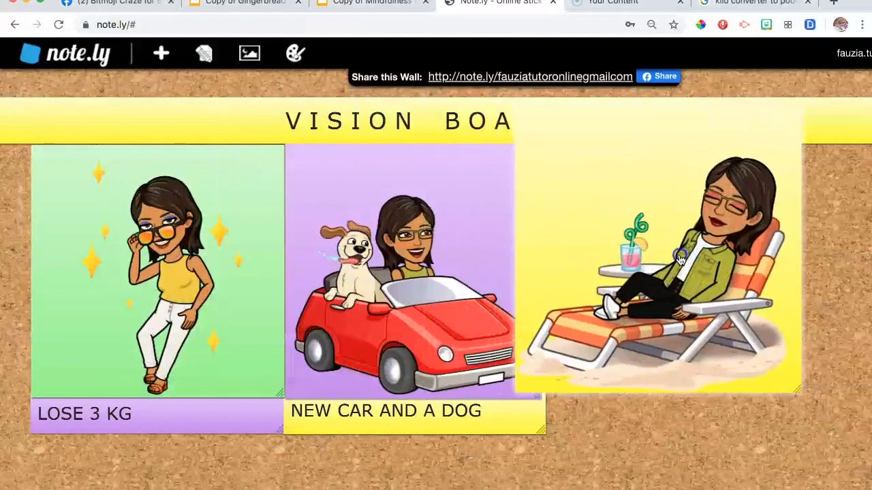
left_click_drag(690, 281, 688, 291)
left_click_drag(829, 423, 799, 399)
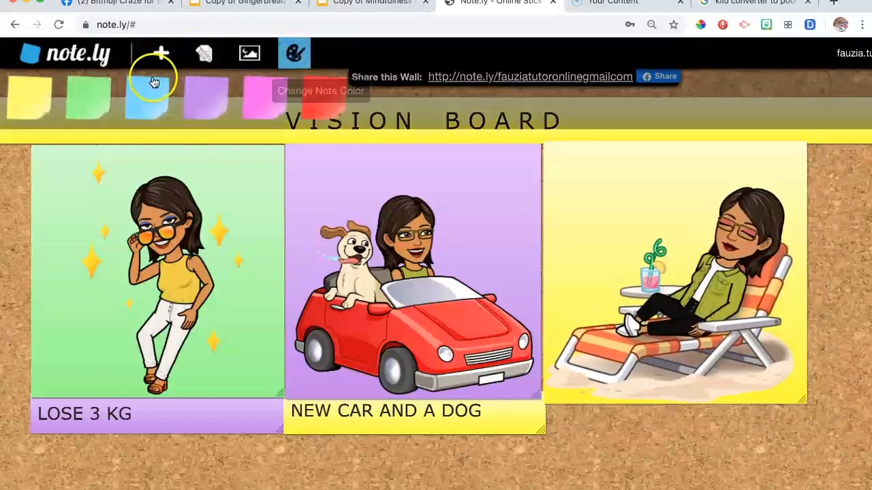
Add a blue note captioned "MORE MINDFUL TIME" beneath the beach chair picture, matching the picture's width.
left_click(156, 55)
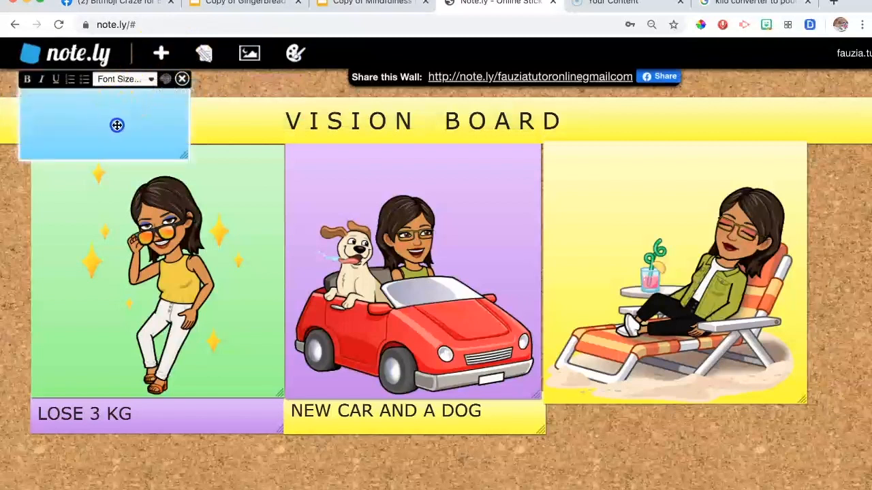
left_click(236, 180)
left_click_drag(136, 131, 629, 395)
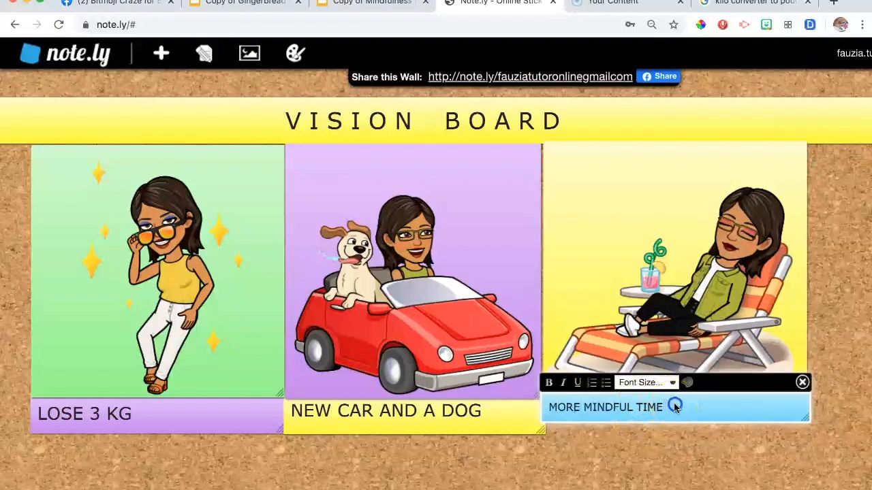
Set the "MORE MINDFUL TIME" caption's font size to 5 (18pt).
triple_click(675, 408)
left_click(670, 383)
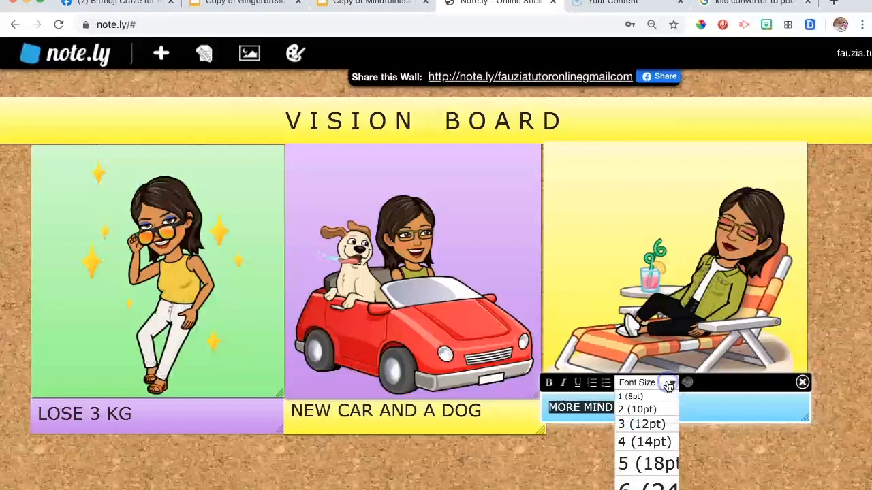
left_click(650, 461)
left_click(650, 461)
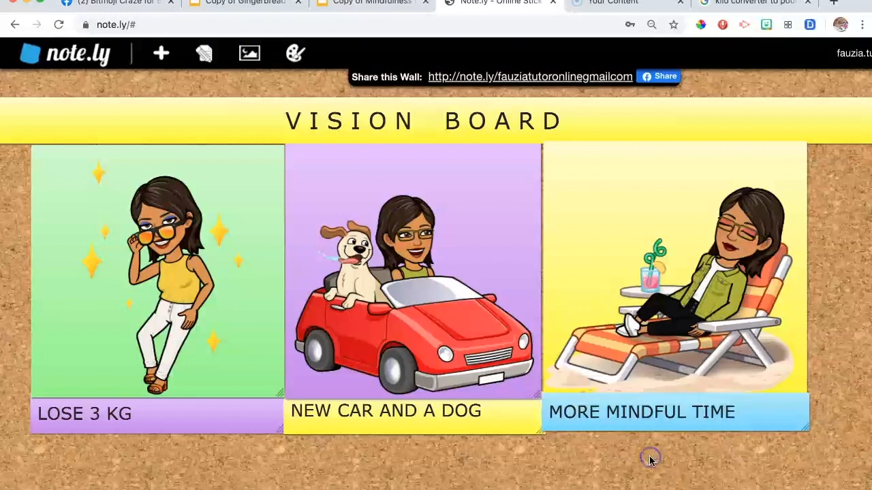
Make the captions yellow and the beach chair picture red, and shrink that picture to line up with its neighbors.
left_click_drag(625, 427, 626, 428)
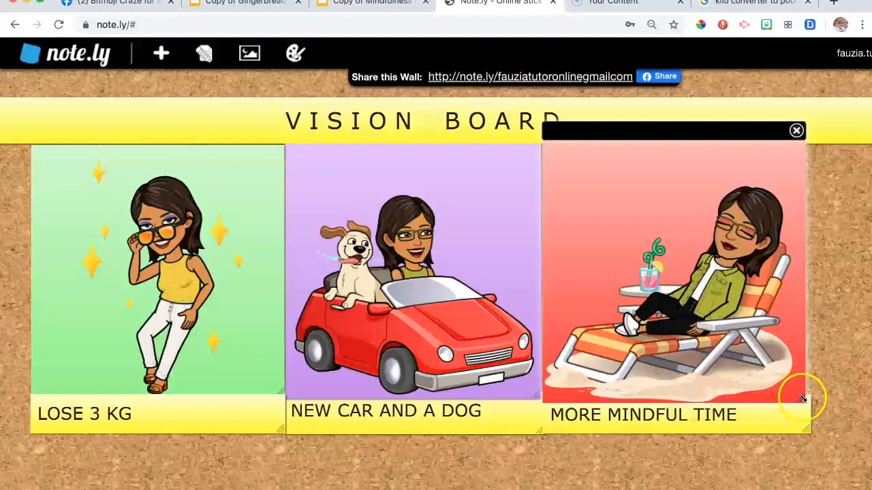
left_click_drag(802, 399, 792, 394)
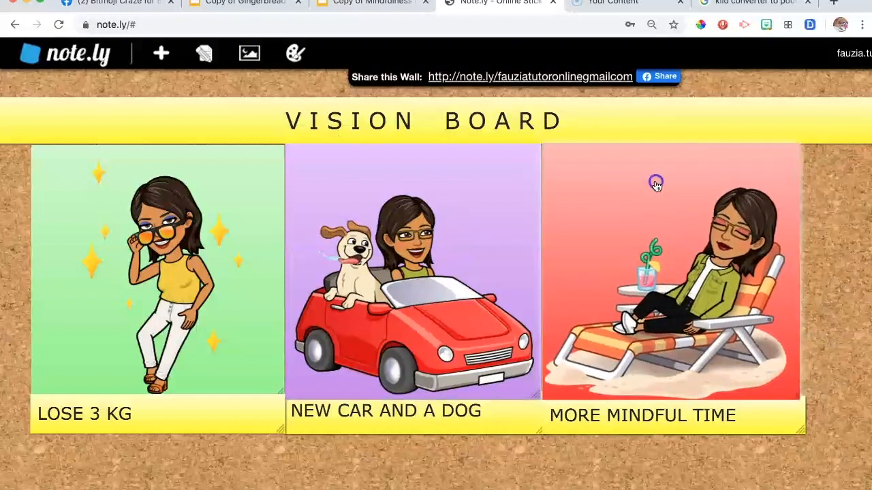
left_click_drag(655, 184, 439, 300)
left_click(655, 185)
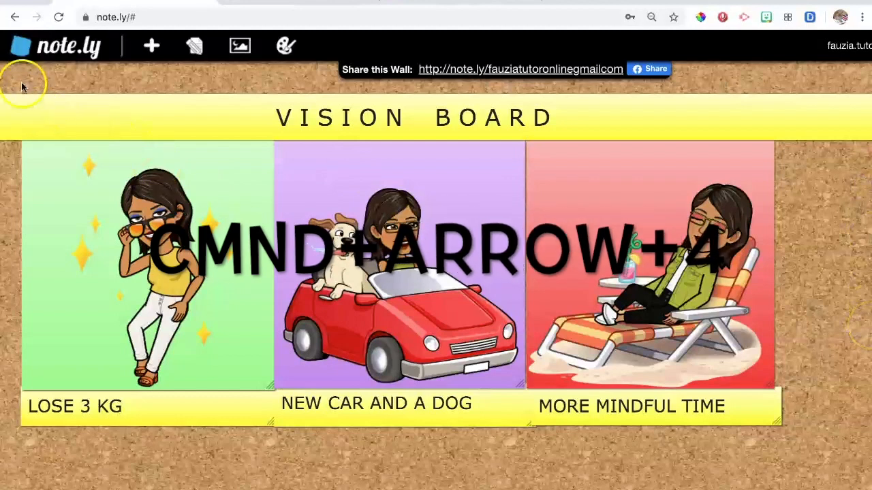
Capture a screenshot of the whole vision board, from its title down to the captions.
left_click_drag(3, 71, 869, 439)
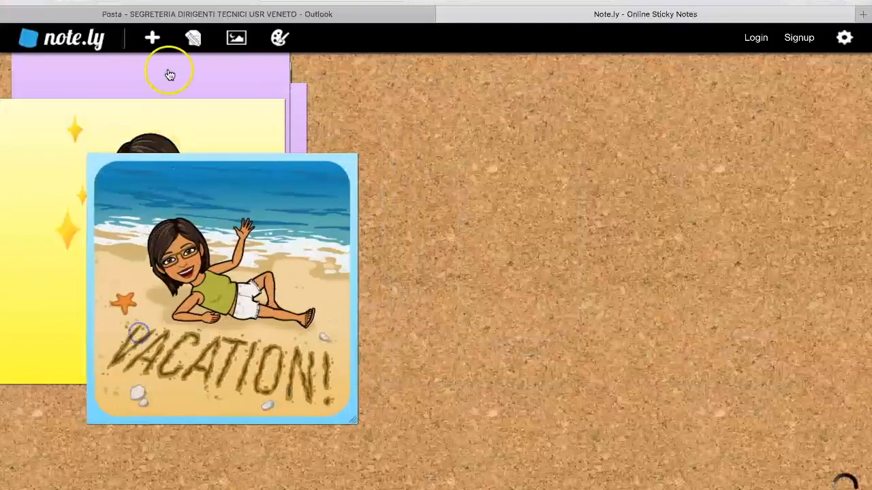
Rearrange the stacked Bitmoji notes and separate the money-throwing picture onto an empty area of the board.
left_click_drag(170, 75, 289, 290)
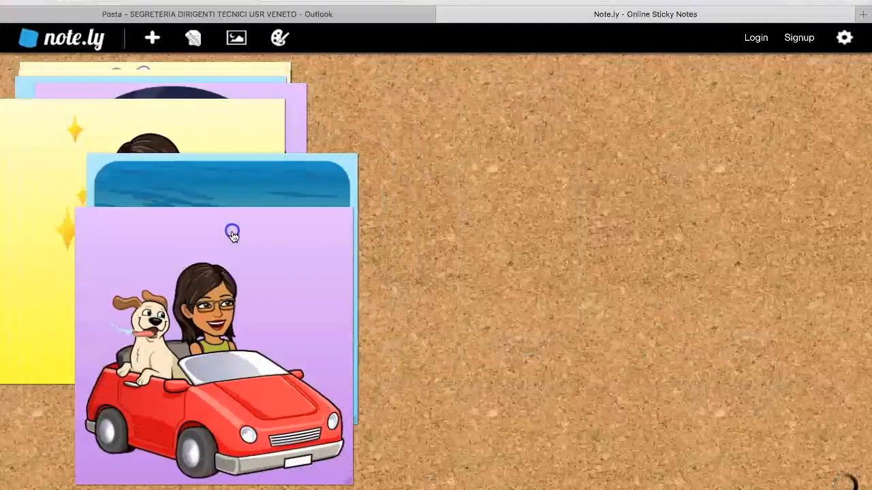
left_click_drag(225, 130, 318, 285)
left_click(262, 127)
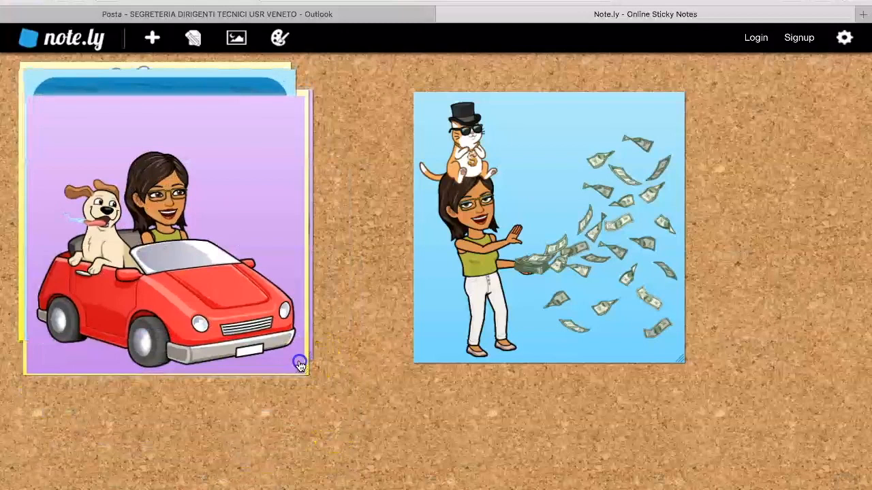
left_click_drag(300, 366, 288, 347)
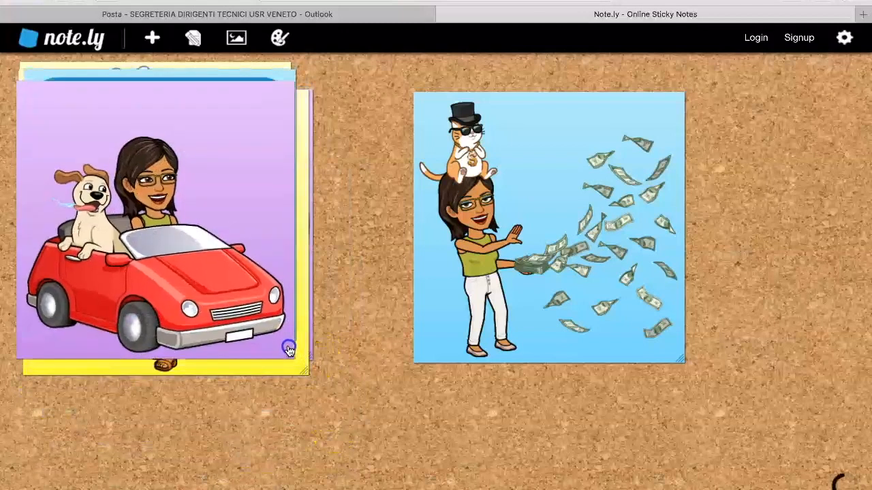
Color the money-throwing picture's note yellow and capture a screenshot of it with a border of corkboard.
left_click(511, 312)
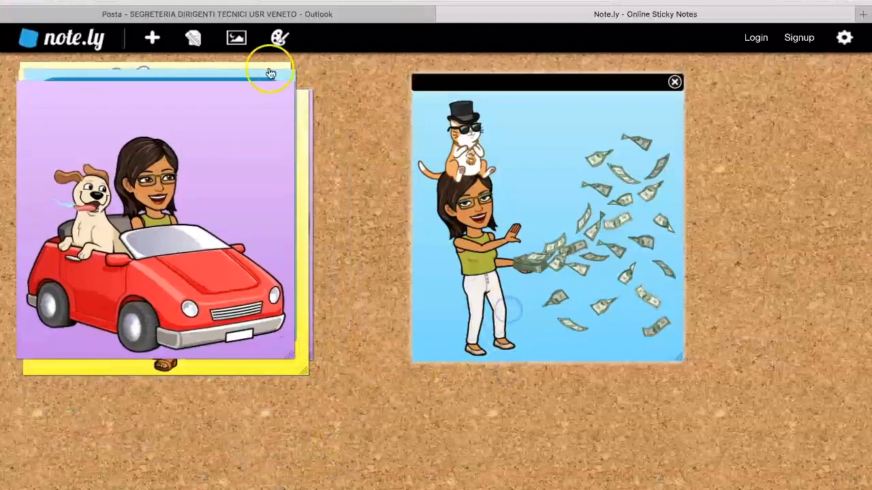
left_click(281, 37)
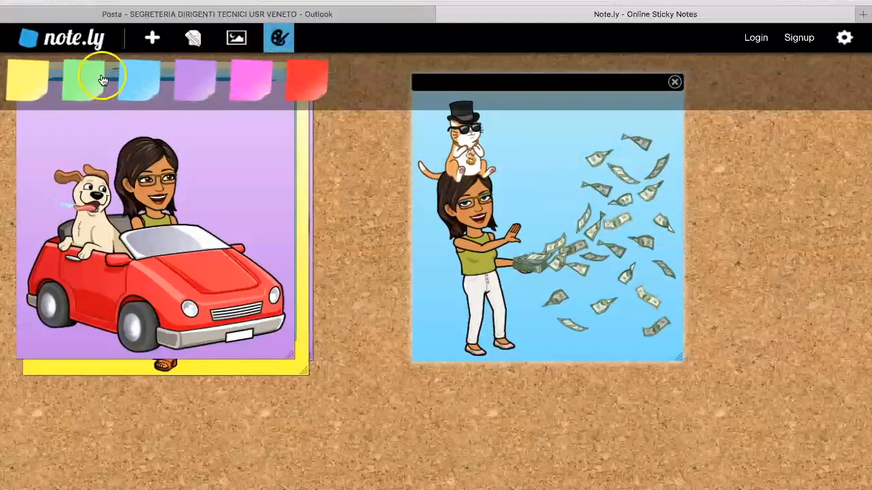
left_click(38, 83)
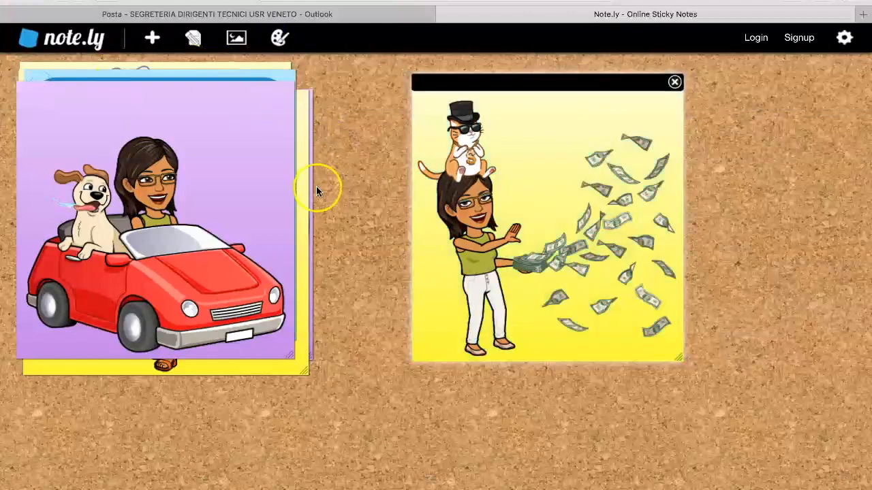
left_click(378, 375)
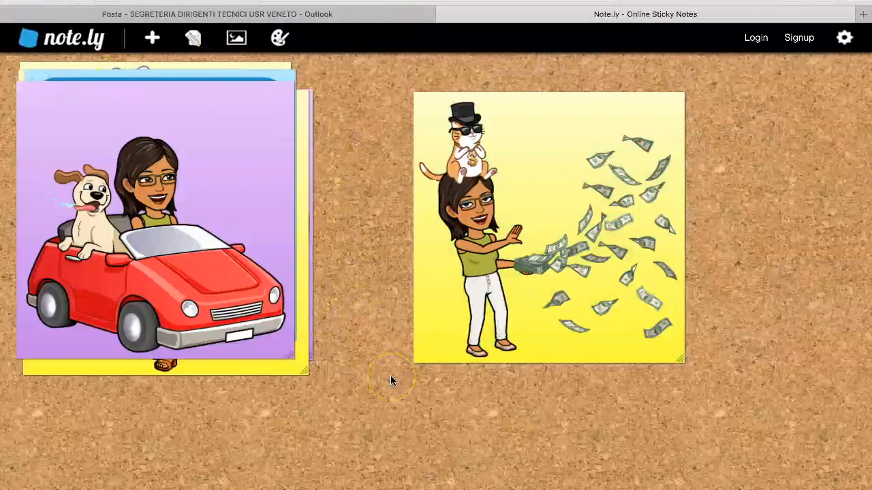
left_click_drag(397, 76, 697, 374)
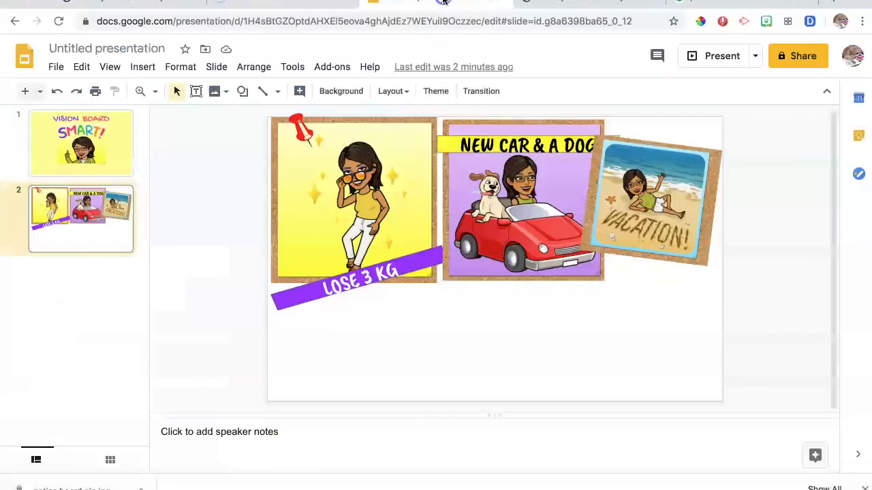
Insert the money-throwing picture's screenshot from the Desktop on slide 2 in Google Slides and enlarge it.
left_click(137, 71)
mouse_move(164, 91)
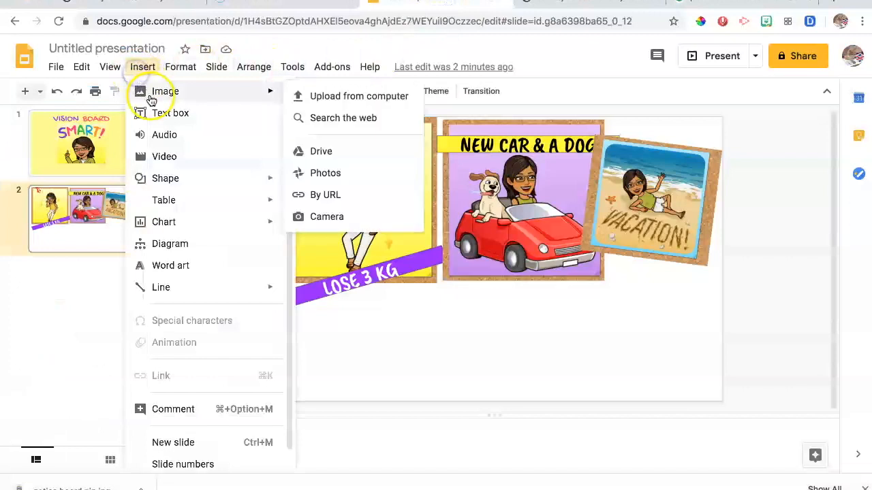
left_click(326, 96)
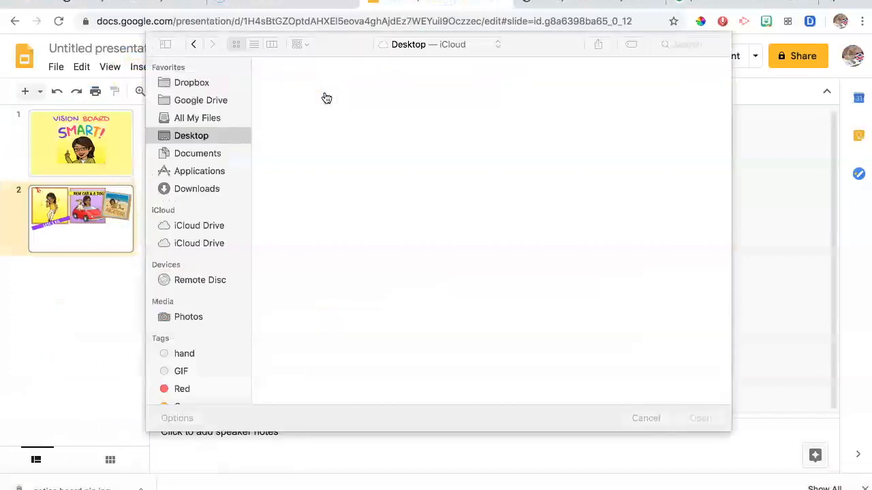
left_click(299, 99)
left_click(703, 417)
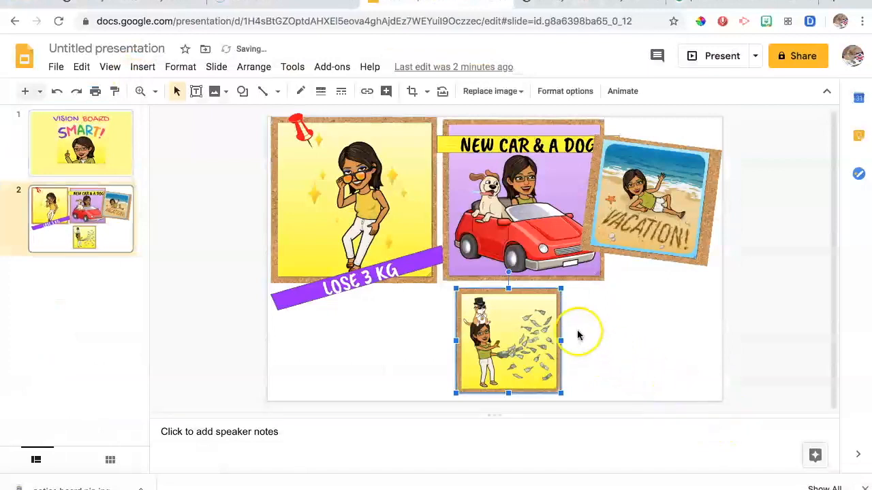
left_click_drag(560, 288, 615, 249)
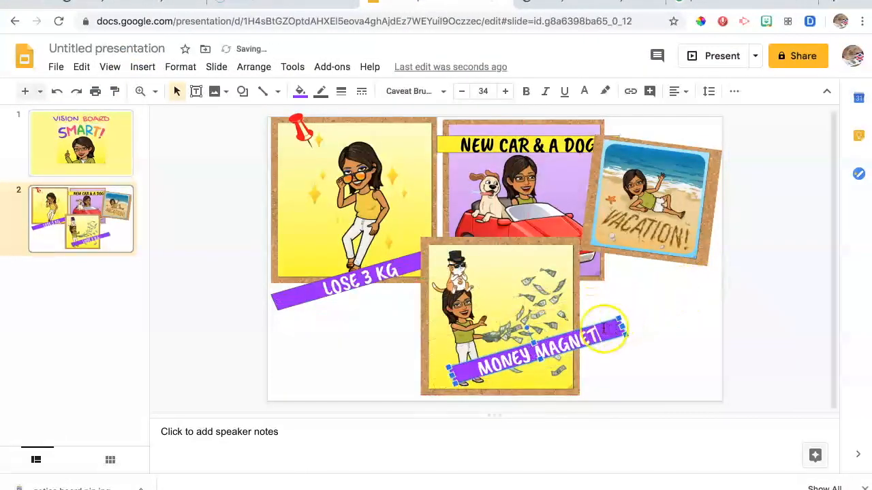
Change the fill color of the MONEY MAGNET banner lying across the money-throwing picture.
left_click(300, 91)
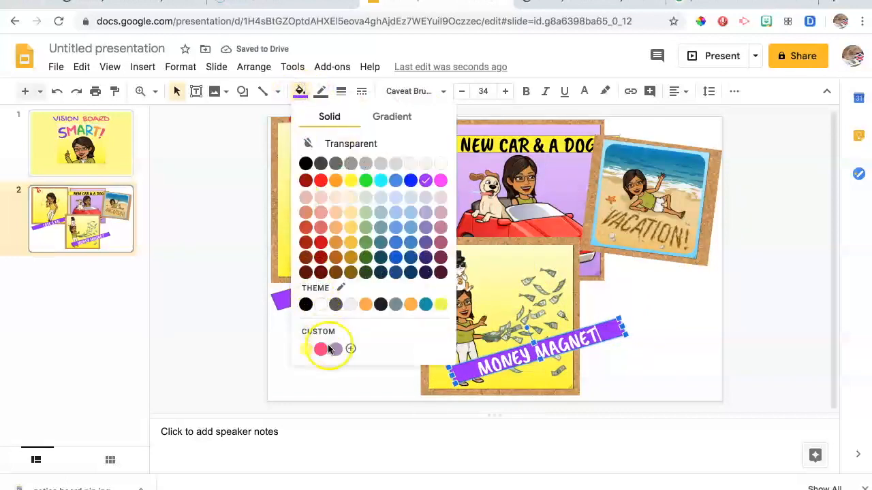
left_click(306, 348)
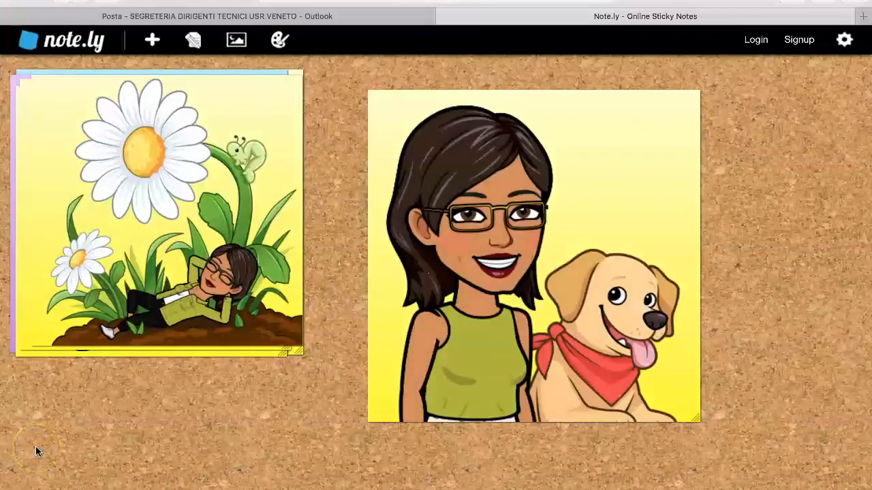
Capture a screenshot of the woman-and-dog note with a border of corkboard, and return to Google Slides.
left_click_drag(348, 81, 714, 432)
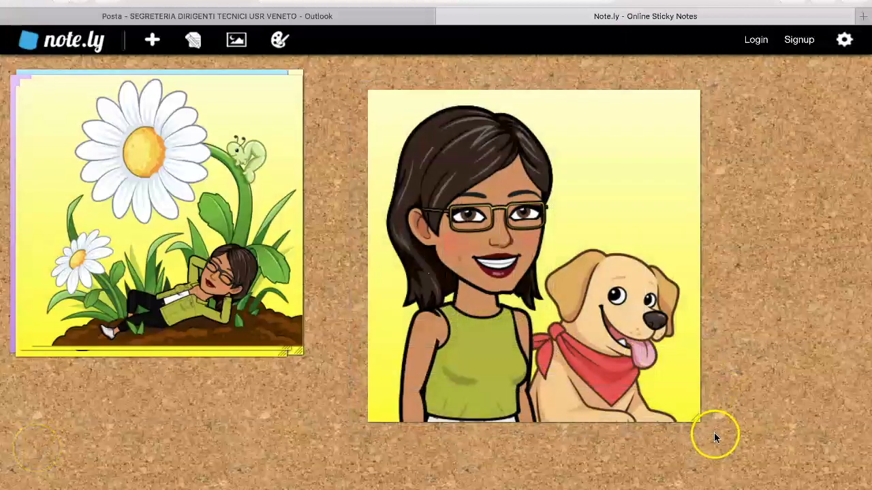
left_click(465, 485)
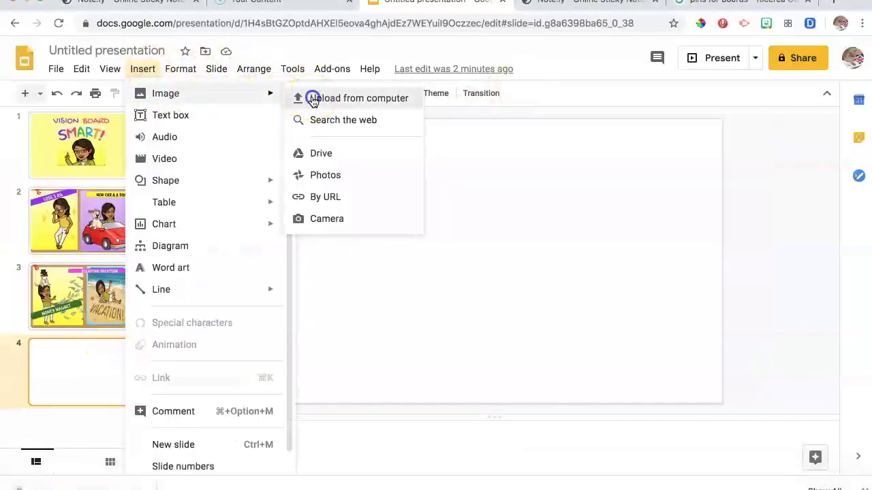
Insert the new woman-and-dog screenshot from the Desktop on the blank fourth slide and give it a thick border.
left_click(311, 98)
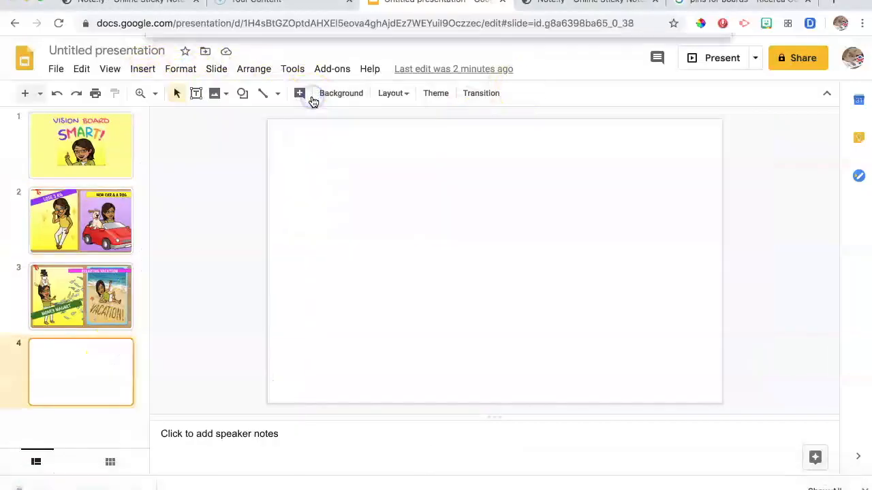
left_click(300, 103)
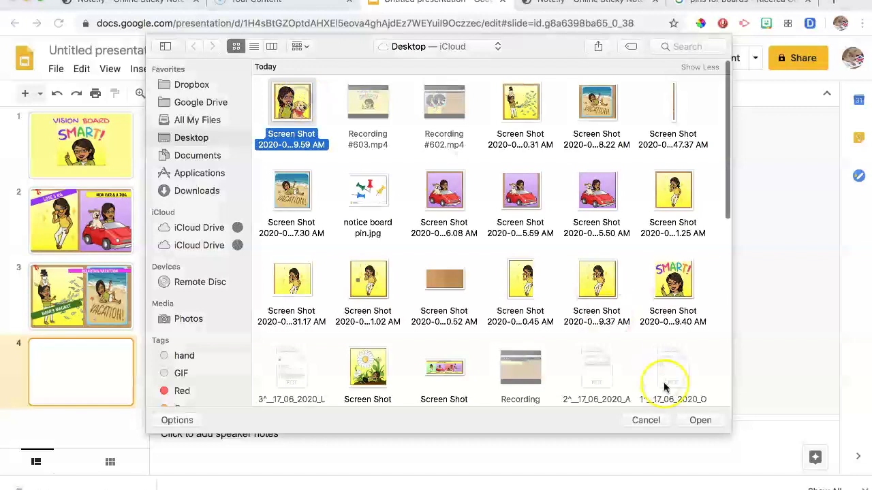
left_click(702, 422)
left_click_drag(513, 263, 559, 263)
left_click(321, 93)
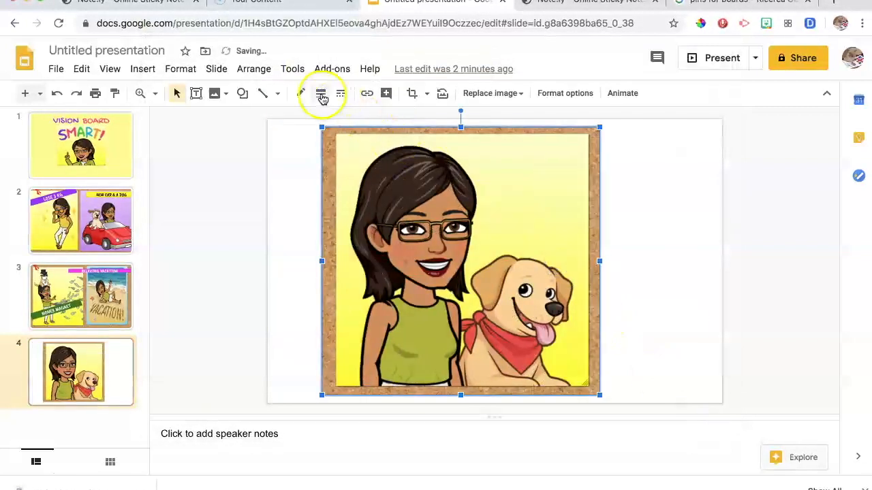
left_click(348, 226)
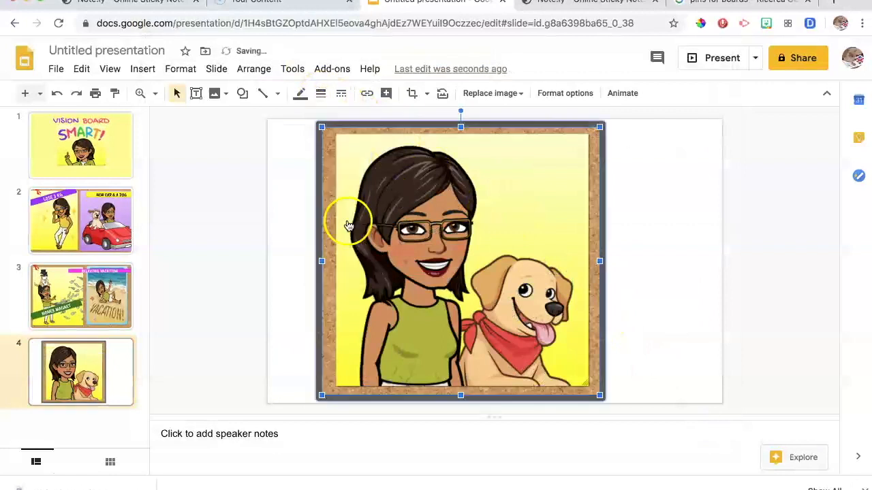
Try green and purple as the border color of the woman-and-dog picture.
left_click(301, 94)
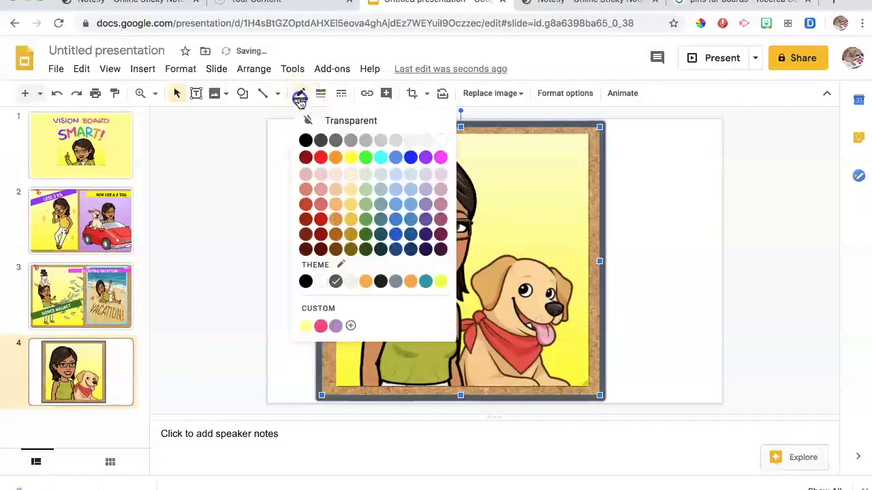
left_click(365, 218)
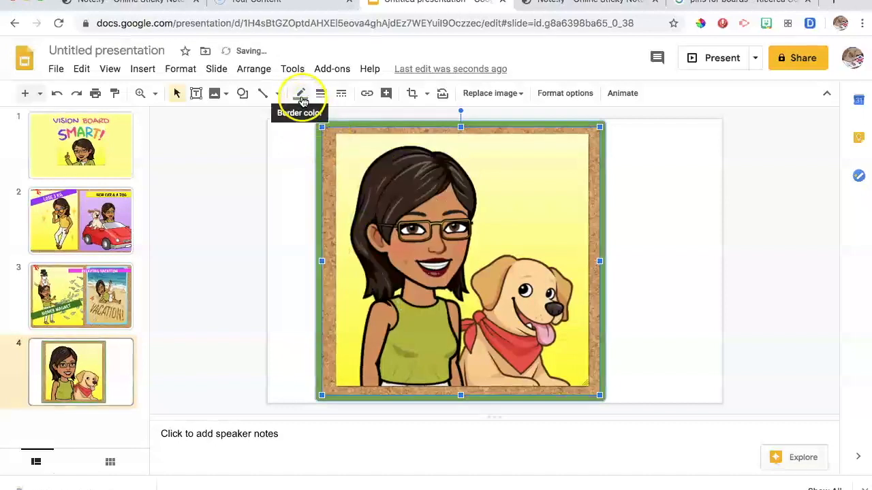
left_click(300, 94)
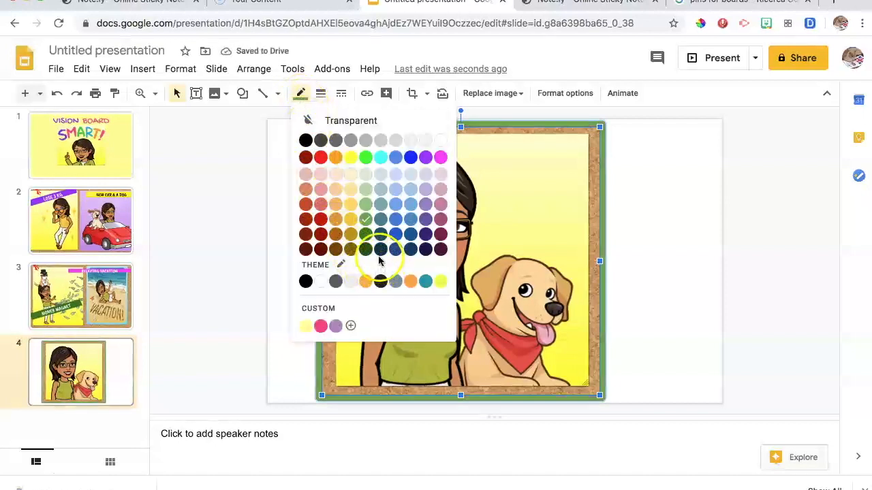
left_click(426, 158)
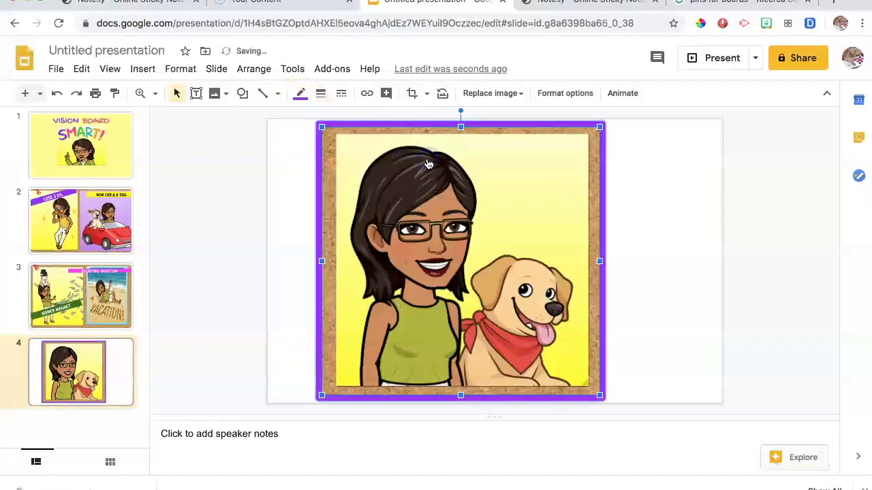
Color the woman-and-dog picture's border red and make its line dashed.
left_click(300, 95)
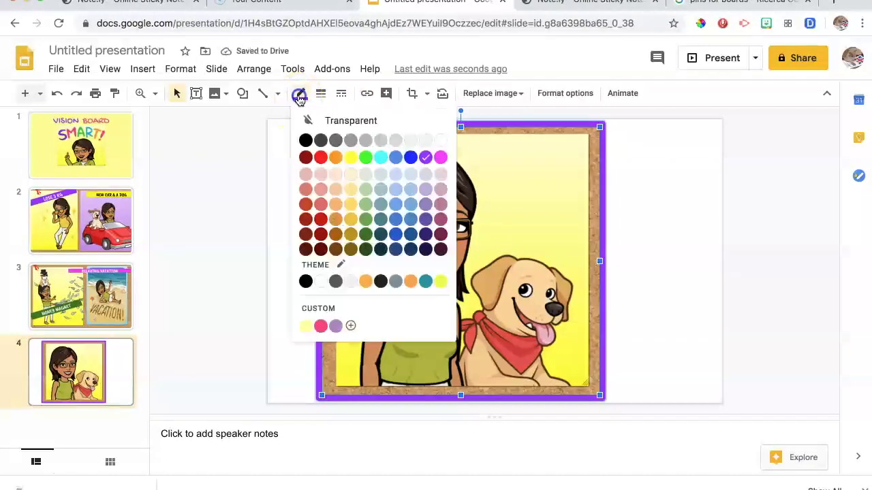
left_click(321, 158)
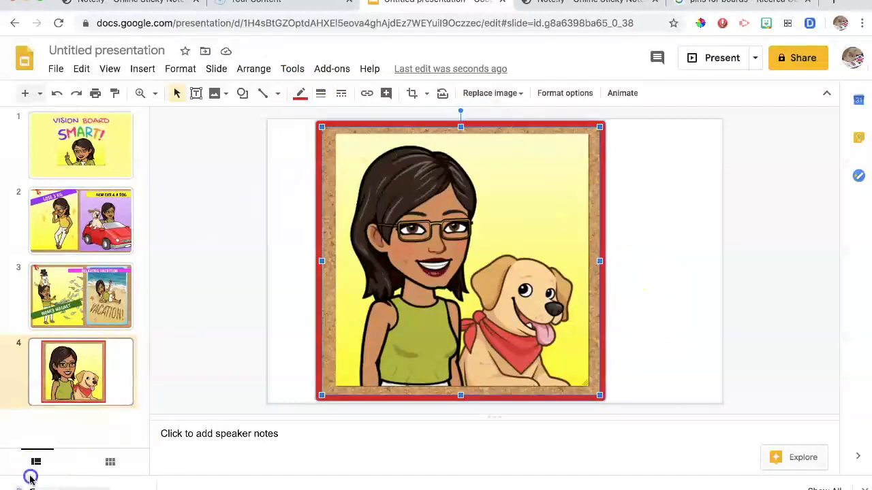
left_click(341, 95)
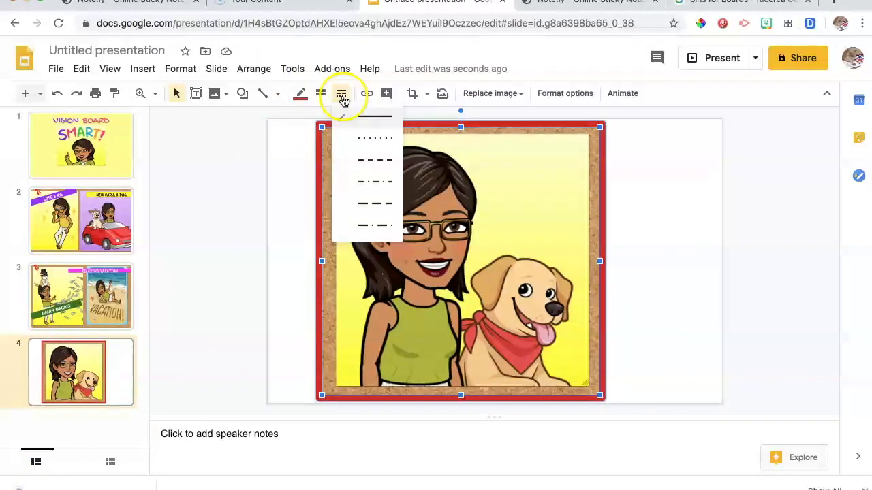
left_click(364, 169)
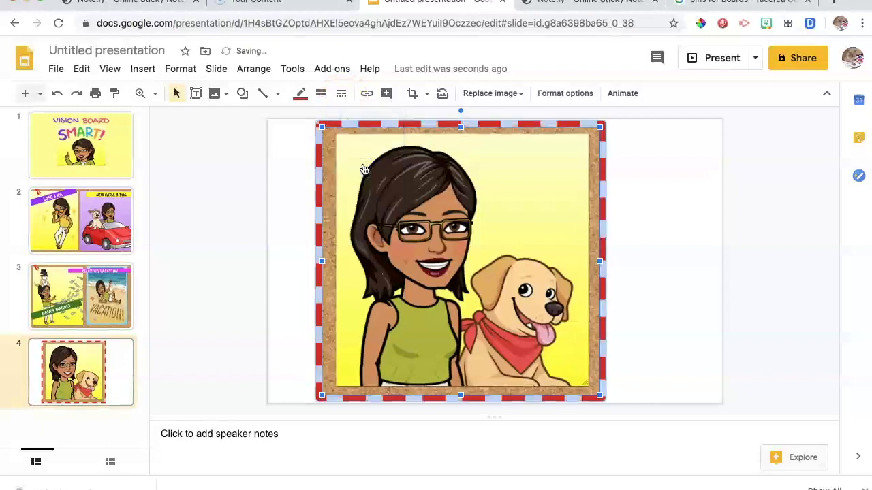